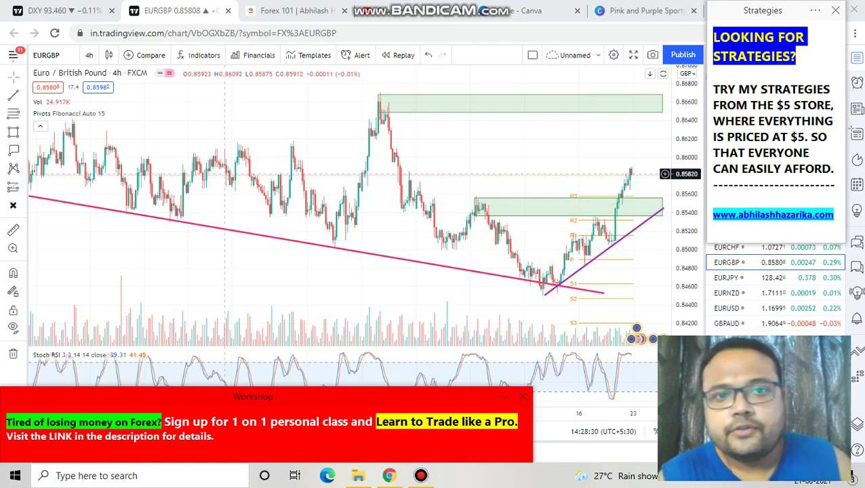
# Step: Turn on the screen pen and draw a green check mark above the pink trendline
pyautogui.scroll(-2, 226, 174)
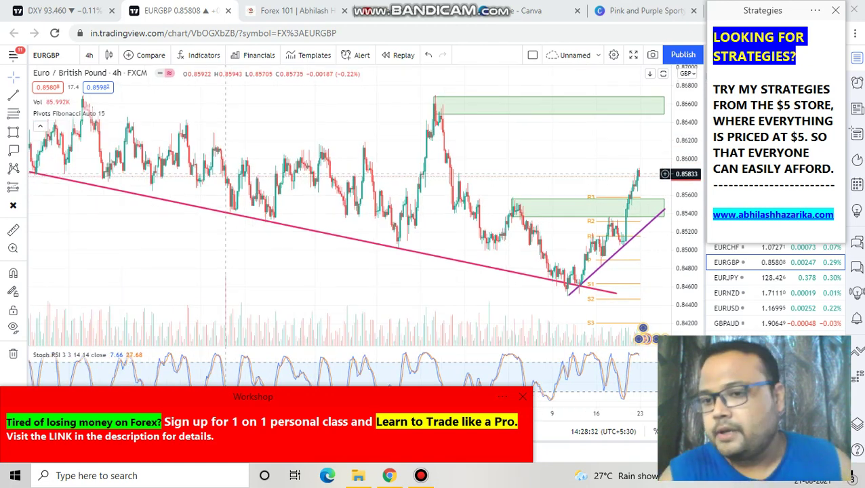
pyautogui.scroll(2, 226, 175)
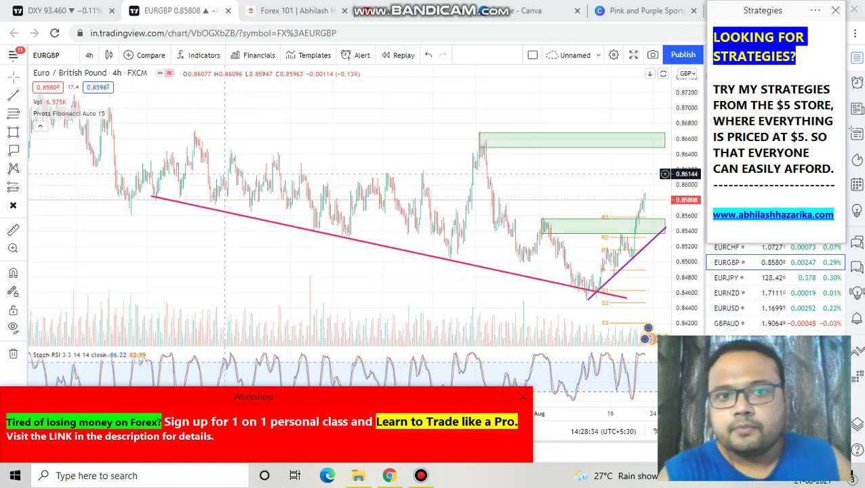
pyautogui.scroll(1, 226, 174)
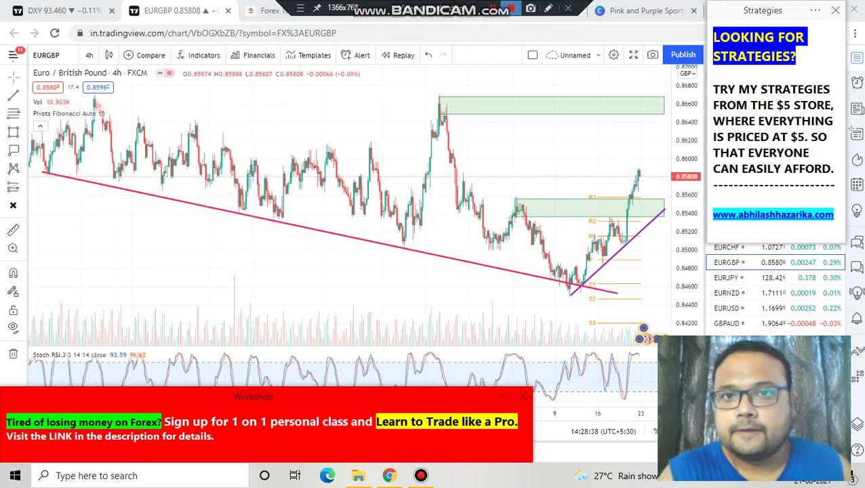
pyautogui.click(548, 9)
pyautogui.moveTo(290, 110)
pyautogui.mouseDown()
pyautogui.moveTo(279, 153)
pyautogui.moveTo(295, 153)
pyautogui.mouseUp()
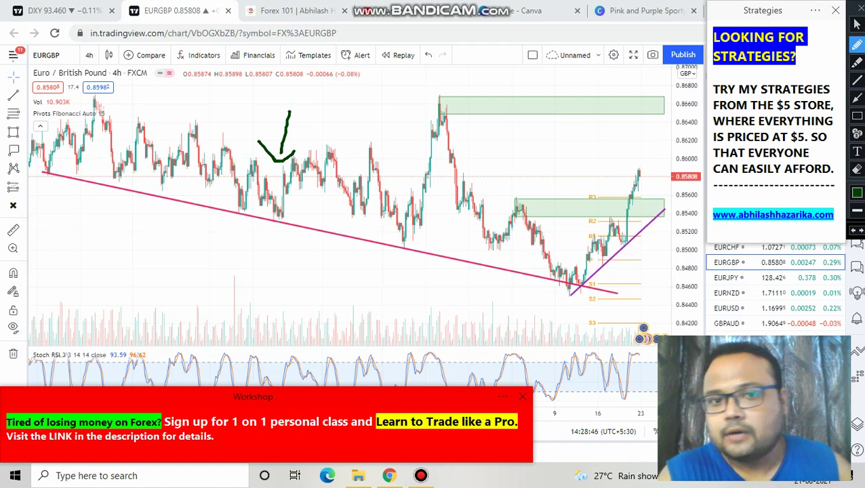
# Step: Circle each pink trendline touch and the recent low in green, stroke right, then clear the ink
pyautogui.moveTo(44, 163)
pyautogui.mouseDown()
pyautogui.moveTo(126, 191)
pyautogui.moveTo(120, 174)
pyautogui.moveTo(163, 201)
pyautogui.moveTo(161, 184)
pyautogui.mouseUp()
pyautogui.moveTo(237, 201)
pyautogui.mouseDown()
pyautogui.moveTo(230, 219)
pyautogui.moveTo(244, 206)
pyautogui.moveTo(276, 214)
pyautogui.moveTo(290, 231)
pyautogui.moveTo(287, 215)
pyautogui.mouseUp()
pyautogui.moveTo(399, 239)
pyautogui.mouseDown()
pyautogui.moveTo(396, 252)
pyautogui.moveTo(406, 246)
pyautogui.mouseUp()
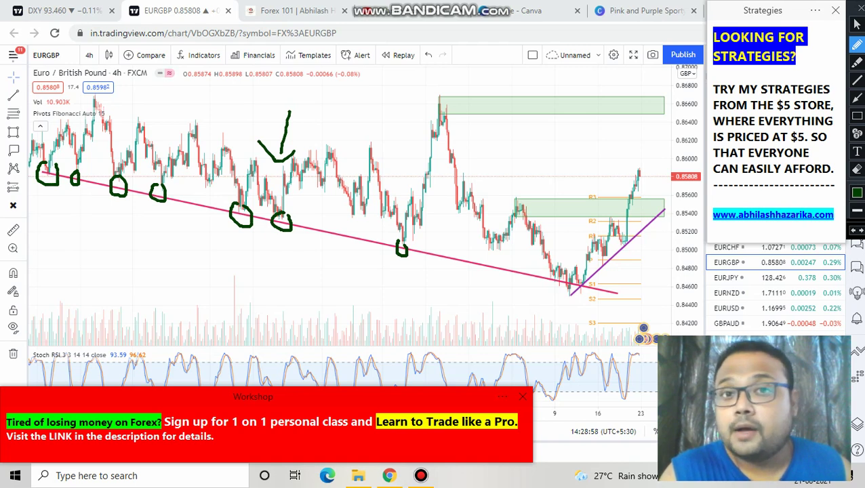
pyautogui.moveTo(567, 270)
pyautogui.mouseDown()
pyautogui.moveTo(552, 274)
pyautogui.moveTo(558, 300)
pyautogui.moveTo(588, 298)
pyautogui.moveTo(576, 267)
pyautogui.moveTo(556, 262)
pyautogui.mouseUp()
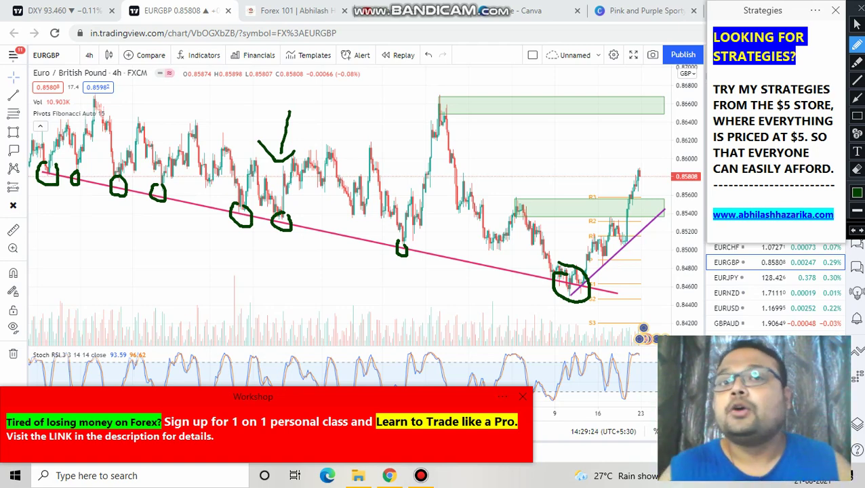
pyautogui.moveTo(602, 289)
pyautogui.mouseDown()
pyautogui.moveTo(672, 306)
pyautogui.moveTo(675, 286)
pyautogui.mouseUp()
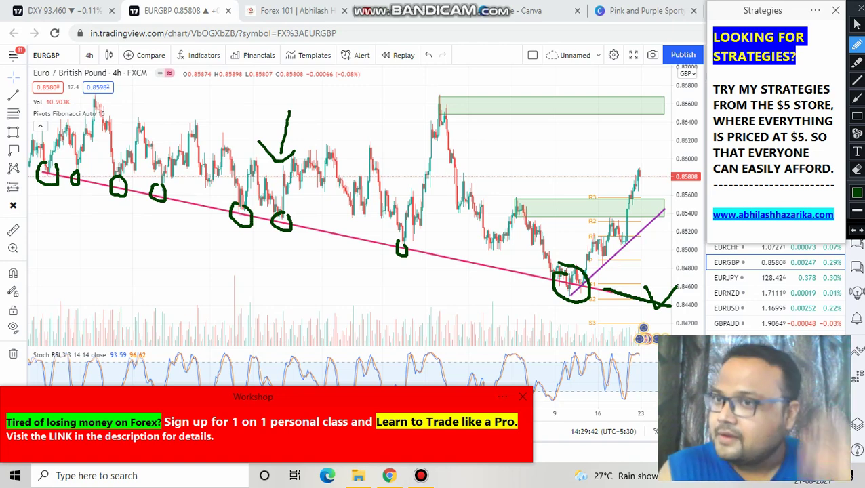
pyautogui.press('Escape')
# Step: With Ctrl+Shift+1, double-circle the breakout area and draw an arrow crossing the trendline at the low
pyautogui.scroll(5, 365, 194)
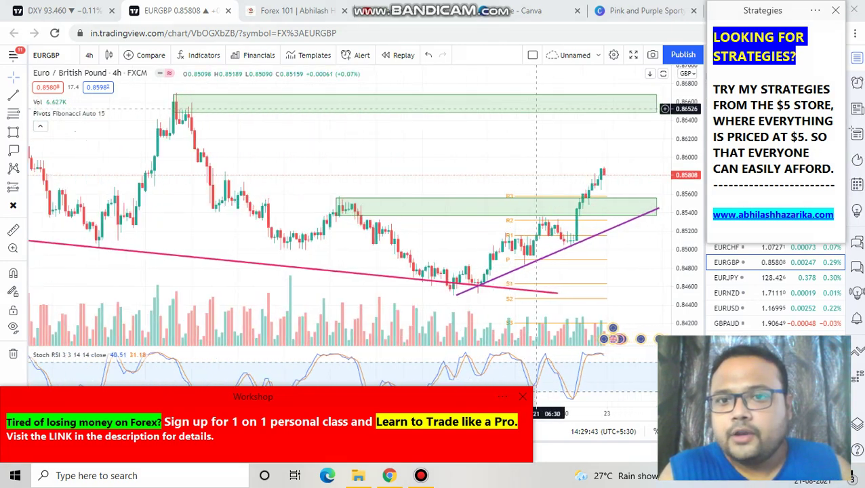
pyautogui.hotkey('ctrl', 'shift', '1')
pyautogui.moveTo(469, 163)
pyautogui.mouseDown()
pyautogui.moveTo(561, 147)
pyautogui.moveTo(576, 319)
pyautogui.moveTo(560, 144)
pyautogui.moveTo(539, 144)
pyautogui.mouseUp()
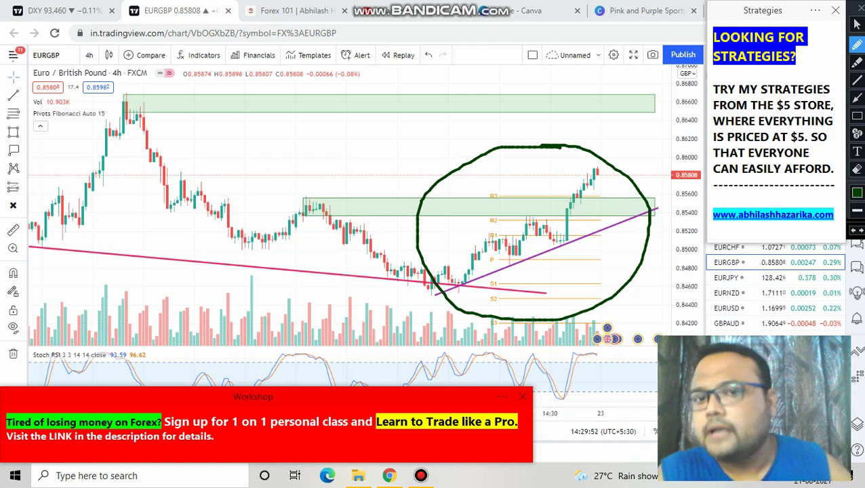
pyautogui.moveTo(318, 291)
pyautogui.mouseDown()
pyautogui.moveTo(422, 263)
pyautogui.moveTo(392, 238)
pyautogui.moveTo(438, 272)
pyautogui.moveTo(411, 308)
pyautogui.mouseUp()
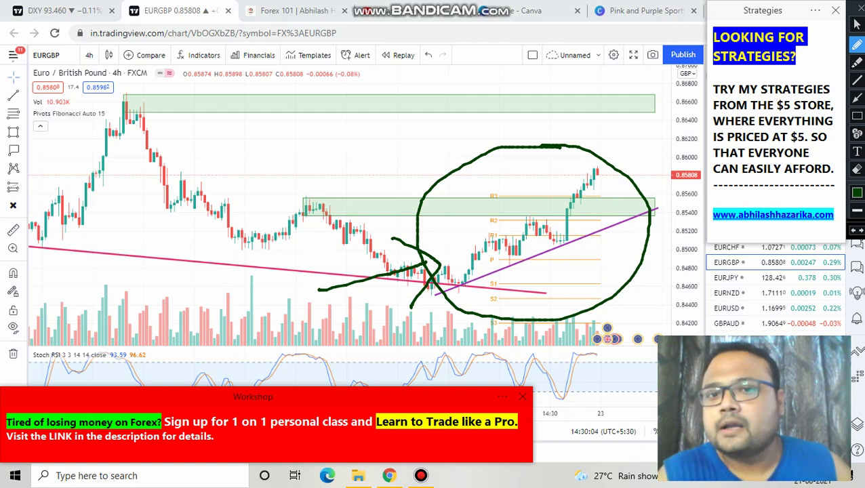
pyautogui.moveTo(543, 145)
pyautogui.mouseDown()
pyautogui.moveTo(445, 187)
pyautogui.moveTo(515, 326)
pyautogui.moveTo(662, 220)
pyautogui.moveTo(491, 147)
pyautogui.mouseUp()
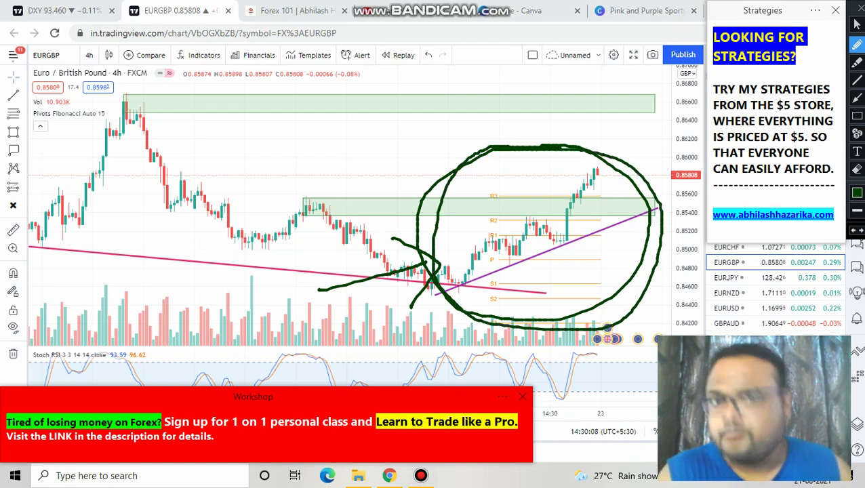
# Step: Add a down arrow over the earlier decline and an up arrow, then erase all ink
pyautogui.moveTo(242, 101)
pyautogui.mouseDown()
pyautogui.moveTo(240, 180)
pyautogui.moveTo(257, 168)
pyautogui.mouseUp()
pyautogui.moveTo(333, 104); pyautogui.dragTo(333, 188)
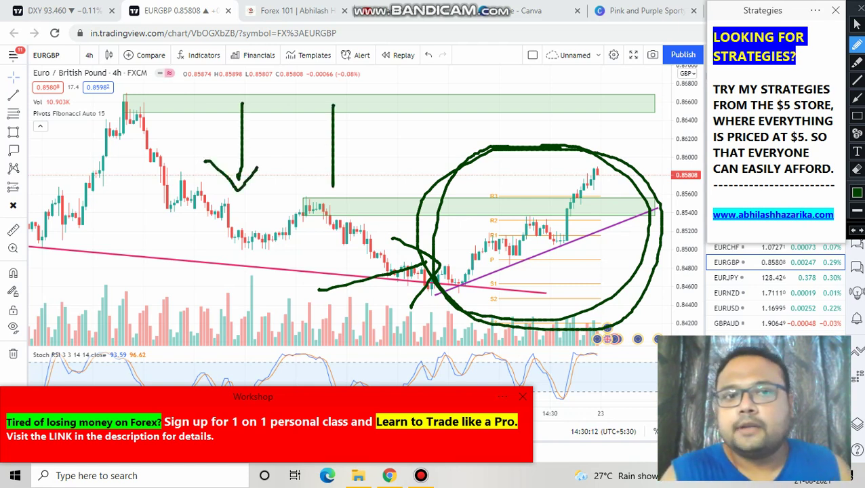
pyautogui.moveTo(294, 140)
pyautogui.mouseDown()
pyautogui.moveTo(332, 93)
pyautogui.moveTo(362, 128)
pyautogui.mouseUp()
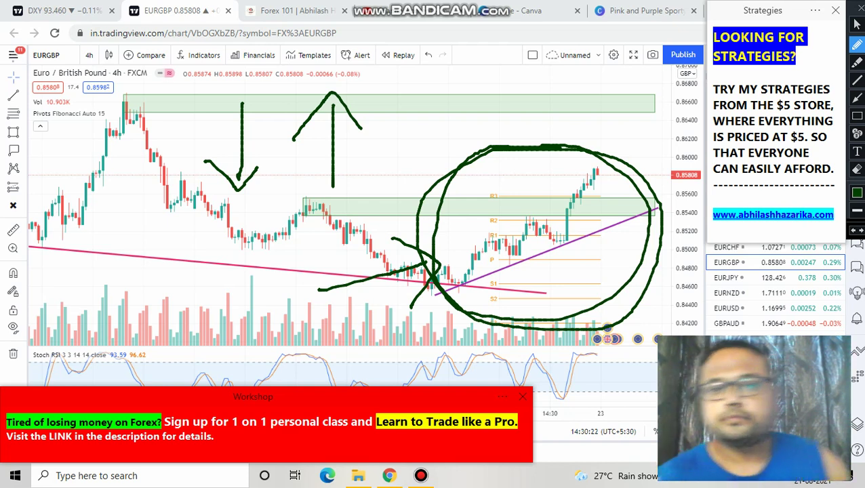
pyautogui.hotkey('ctrl', 'shift', 'c')
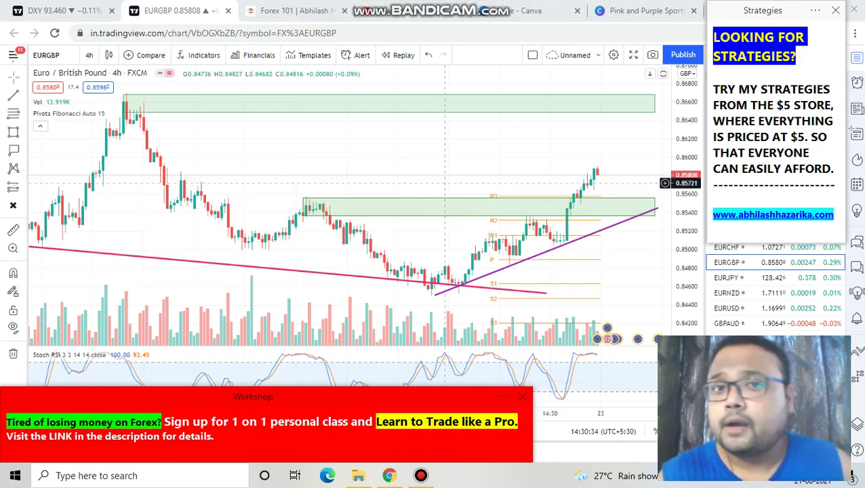
# Step: Switch the EURGBP chart from 4h to the 1-week timeframe
pyautogui.scroll(-1, 444, 183)
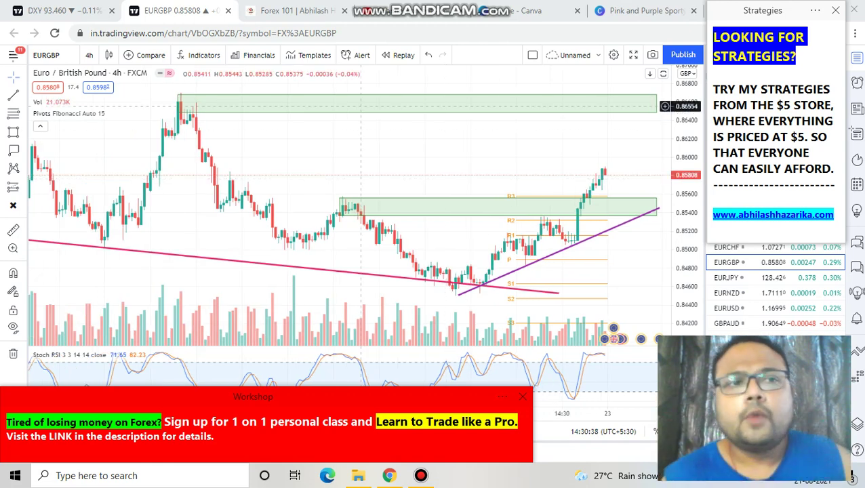
pyautogui.click(89, 55)
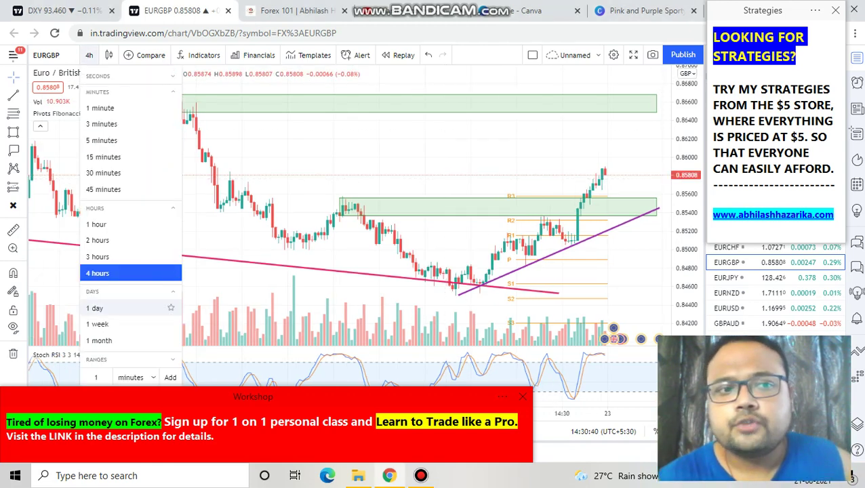
pyautogui.click(97, 324)
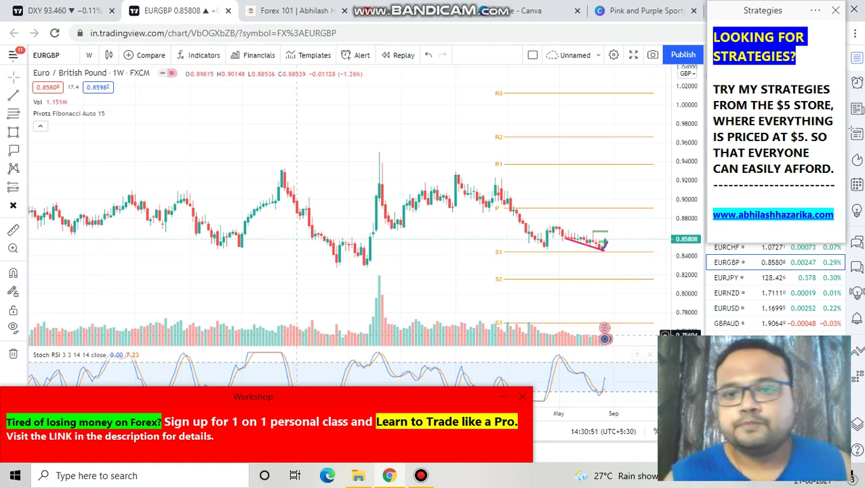
# Step: Remove all drawings from the weekly chart through its right-click menu
pyautogui.scroll(3, 289, 278)
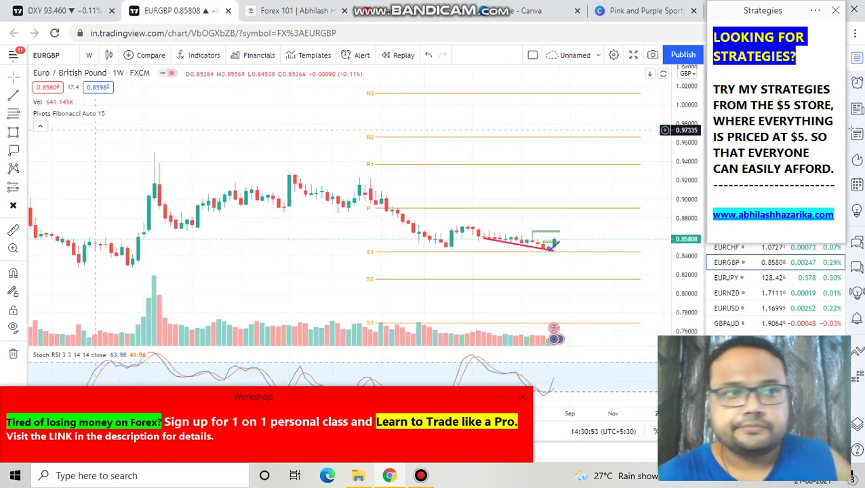
pyautogui.click(89, 55)
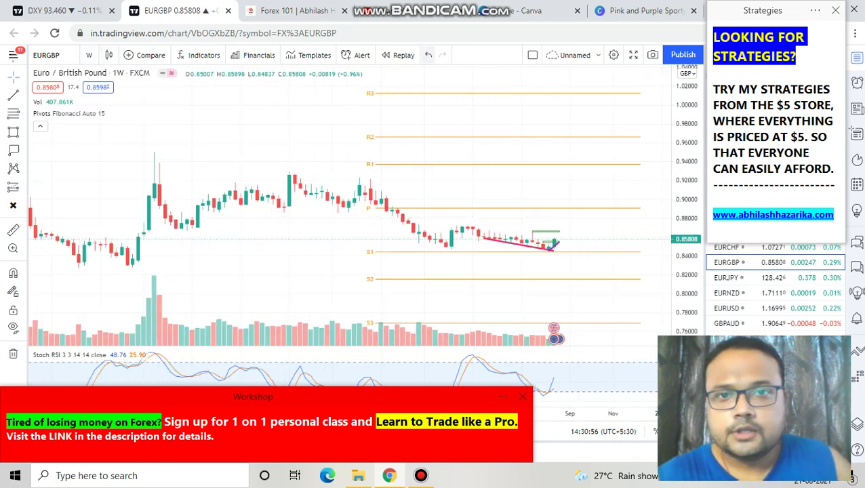
pyautogui.rightClick(423, 93)
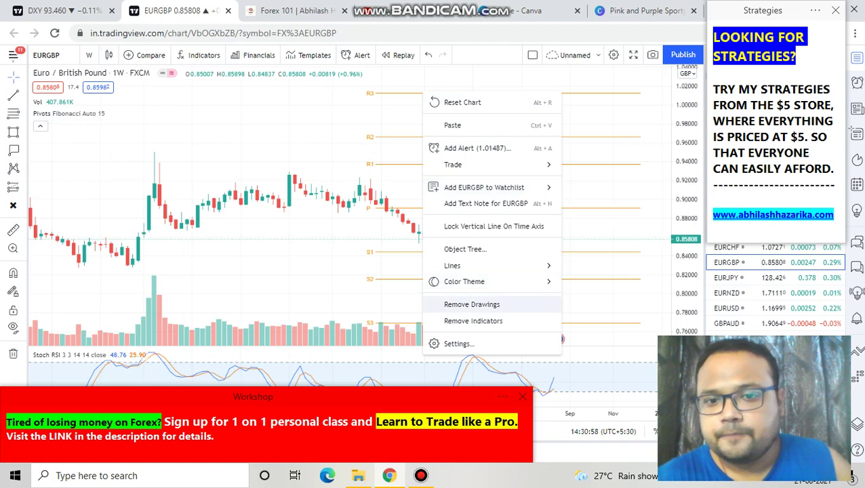
pyautogui.click(472, 304)
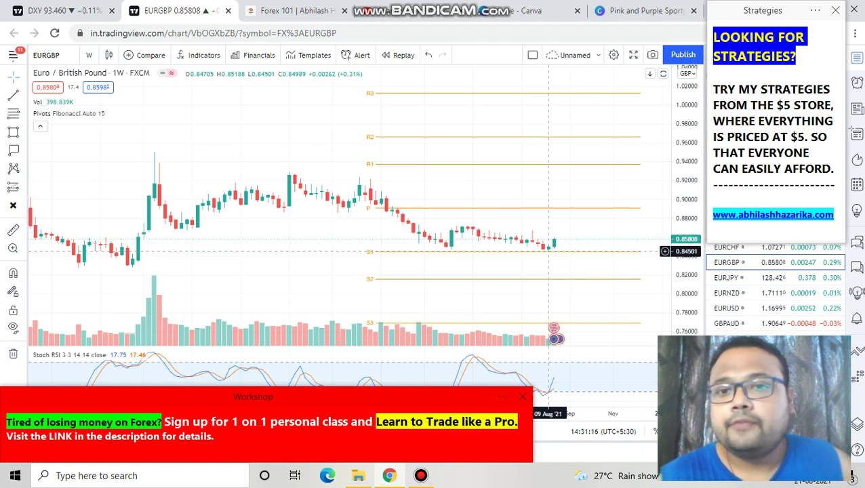
# Step: Place a horizontal line at about 0.8439 on the weekly chart
pyautogui.click(24, 95)
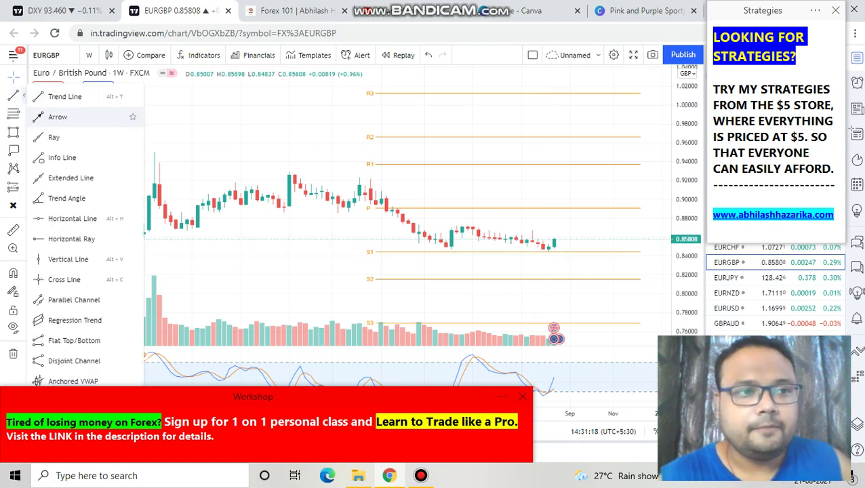
pyautogui.click(72, 218)
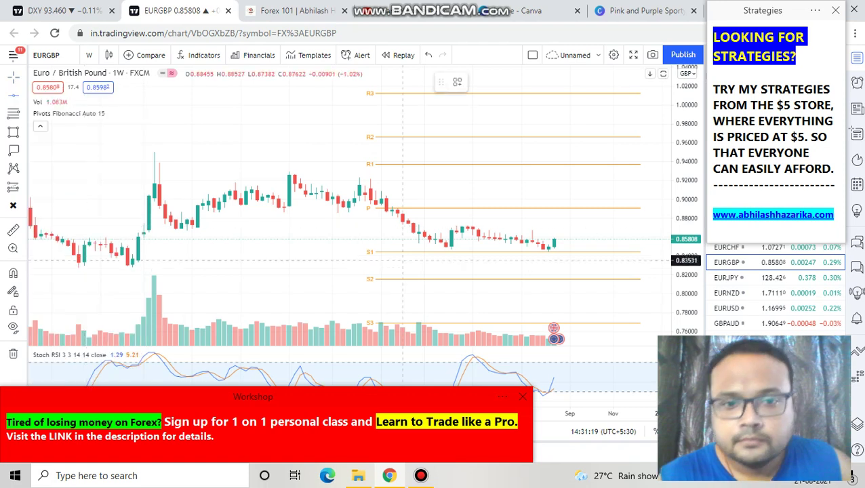
pyautogui.click(350, 252)
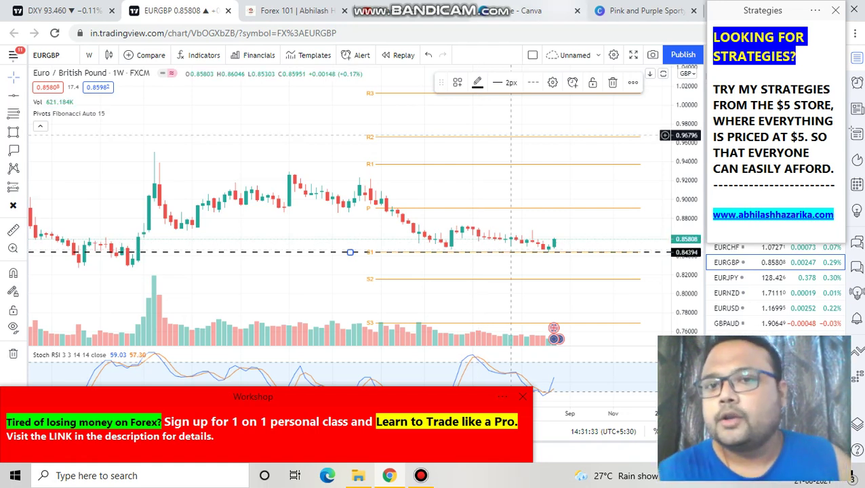
# Step: Circle the latest candle in green and write 'P1' with an upward arrow beside it
pyautogui.hotkey('ctrl', 'shift', 'p')
pyautogui.moveTo(550, 226)
pyautogui.mouseDown()
pyautogui.moveTo(560, 225)
pyautogui.moveTo(543, 248)
pyautogui.mouseUp()
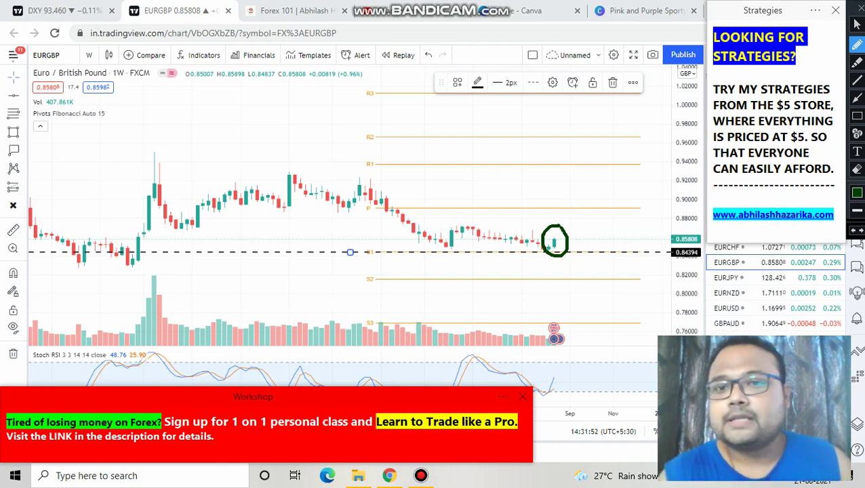
pyautogui.moveTo(548, 132); pyautogui.dragTo(548, 188)
pyautogui.moveTo(536, 149)
pyautogui.mouseDown()
pyautogui.moveTo(558, 123)
pyautogui.moveTo(549, 148)
pyautogui.mouseUp()
pyautogui.click(586, 140)
pyautogui.moveTo(613, 134); pyautogui.dragTo(609, 188)
pyautogui.moveTo(586, 142); pyautogui.dragTo(640, 153)
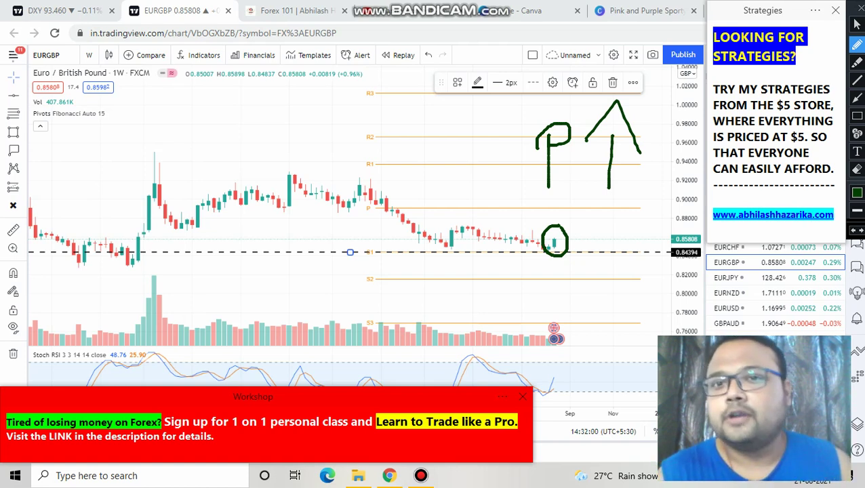
# Step: Loop a circle around P1, point an arrow at it, then clear the annotations
pyautogui.moveTo(600, 87)
pyautogui.mouseDown()
pyautogui.moveTo(495, 122)
pyautogui.moveTo(576, 219)
pyautogui.moveTo(638, 116)
pyautogui.moveTo(583, 91)
pyautogui.mouseUp()
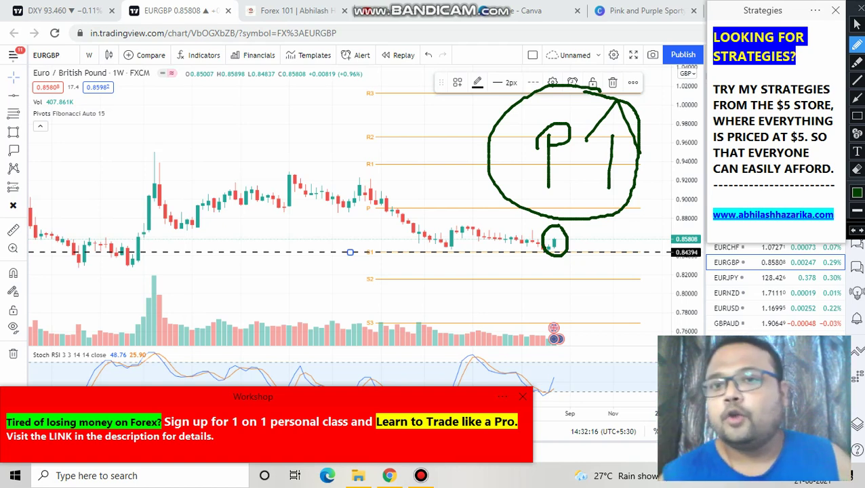
pyautogui.moveTo(438, 188); pyautogui.dragTo(461, 176)
pyautogui.moveTo(427, 142)
pyautogui.mouseDown()
pyautogui.moveTo(480, 160)
pyautogui.moveTo(474, 182)
pyautogui.mouseUp()
pyautogui.press('Escape')
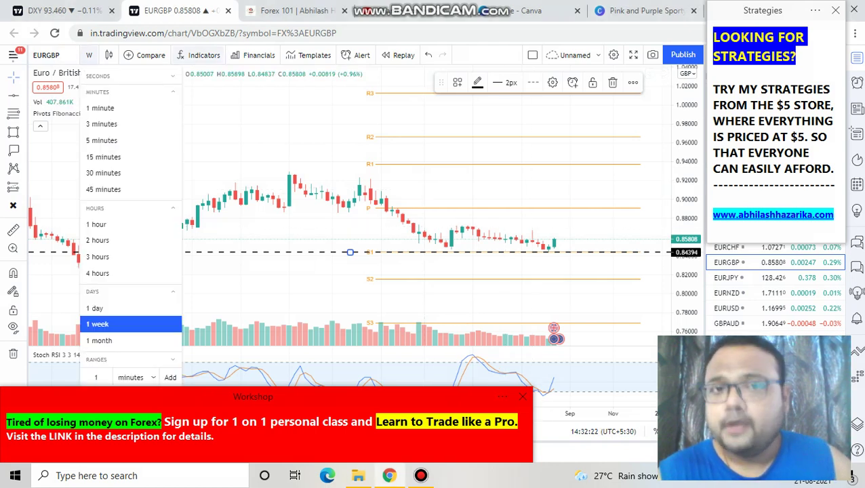
# Step: Delete the horizontal line, switch EURGBP back to 4 hours, and zoom in
pyautogui.press('Delete')
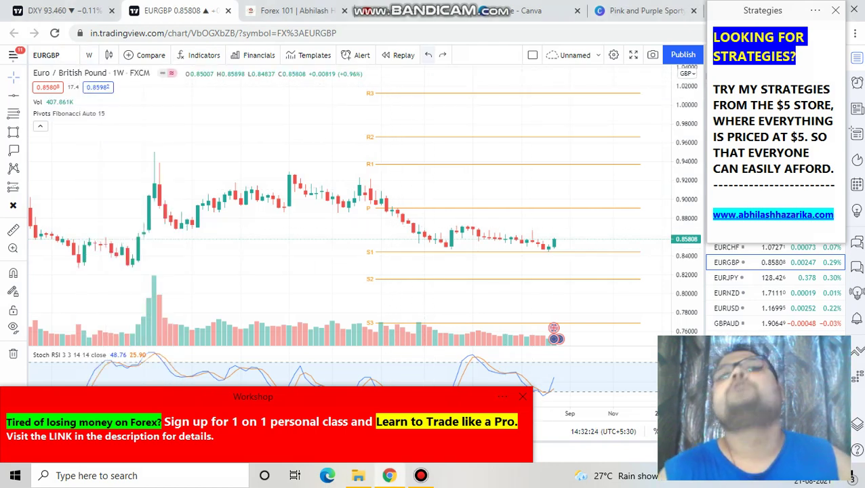
pyautogui.click(428, 55)
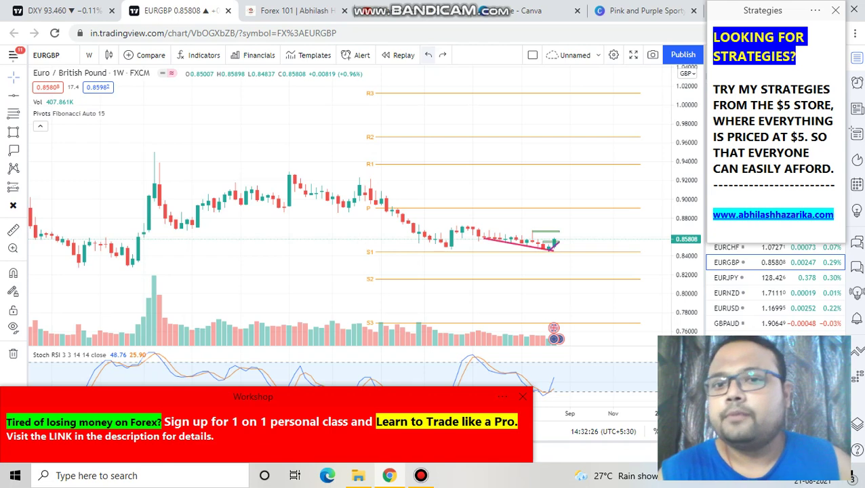
pyautogui.click(89, 55)
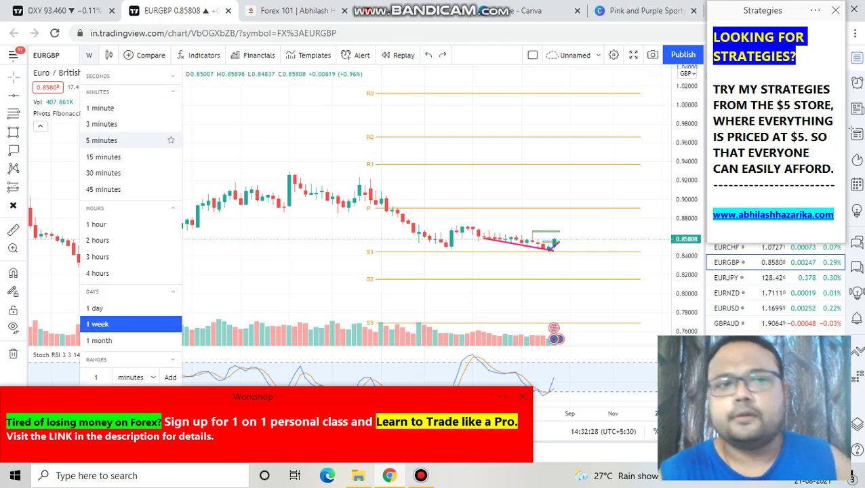
pyautogui.click(96, 272)
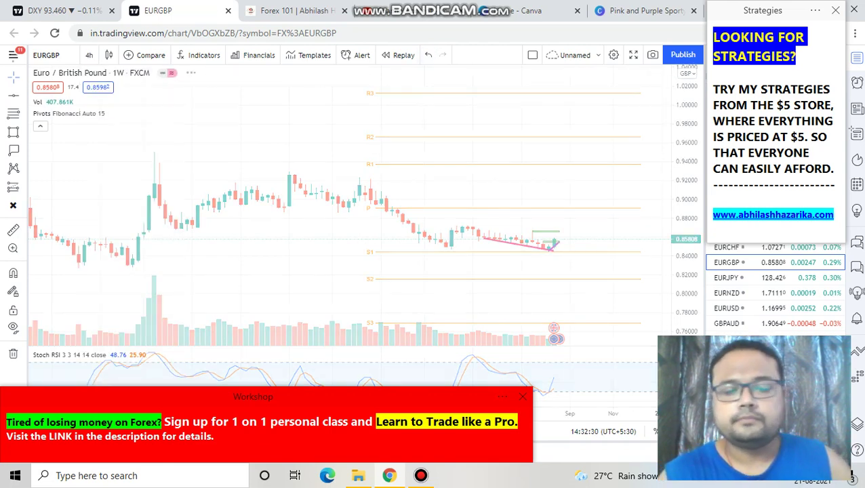
pyautogui.scroll(5, 357, 178)
pyautogui.scroll(3, 358, 177)
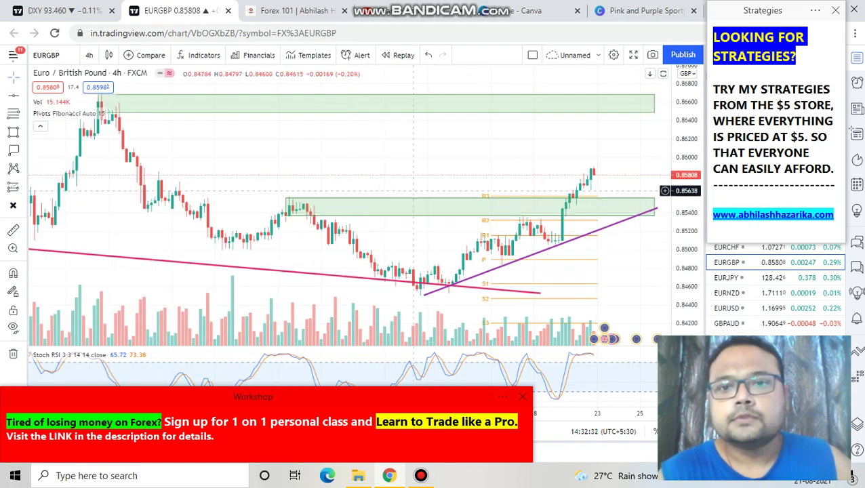
pyautogui.scroll(3, 357, 177)
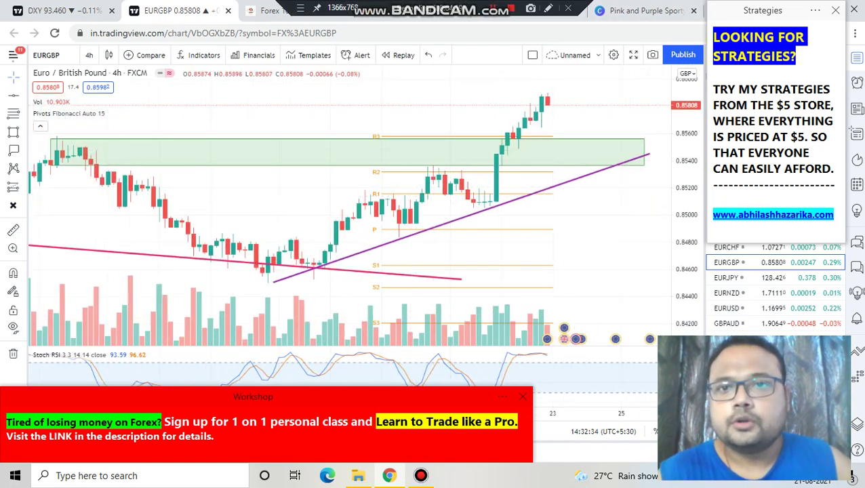
# Step: Circle three rising trendline touches, mark an X by the descending trendline, and add a tick
pyautogui.hotkey('ctrl', 'shift', 'p')
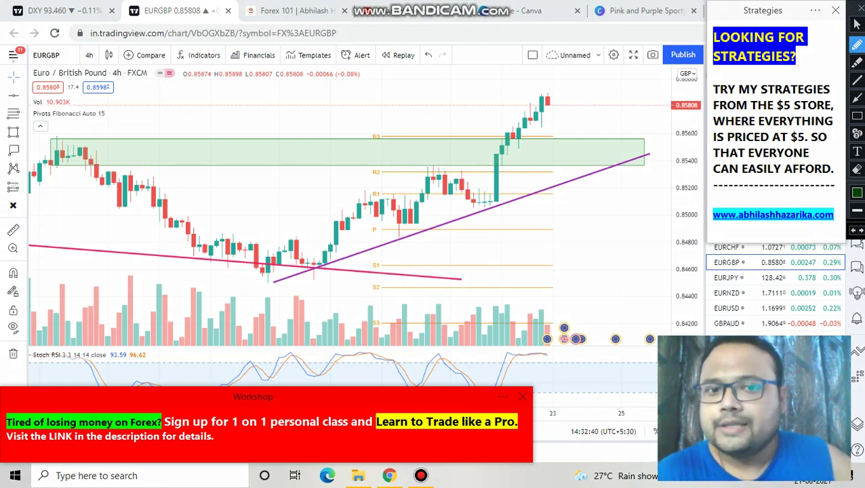
pyautogui.moveTo(308, 252)
pyautogui.mouseDown()
pyautogui.moveTo(321, 279)
pyautogui.moveTo(322, 253)
pyautogui.mouseUp()
pyautogui.moveTo(408, 217)
pyautogui.mouseDown()
pyautogui.moveTo(390, 248)
pyautogui.moveTo(410, 216)
pyautogui.mouseUp()
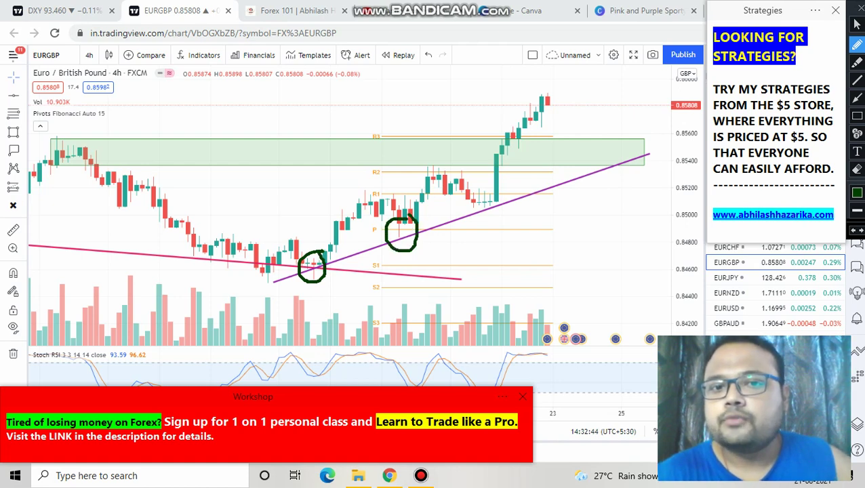
pyautogui.moveTo(499, 195)
pyautogui.mouseDown()
pyautogui.moveTo(502, 219)
pyautogui.moveTo(498, 195)
pyautogui.mouseUp()
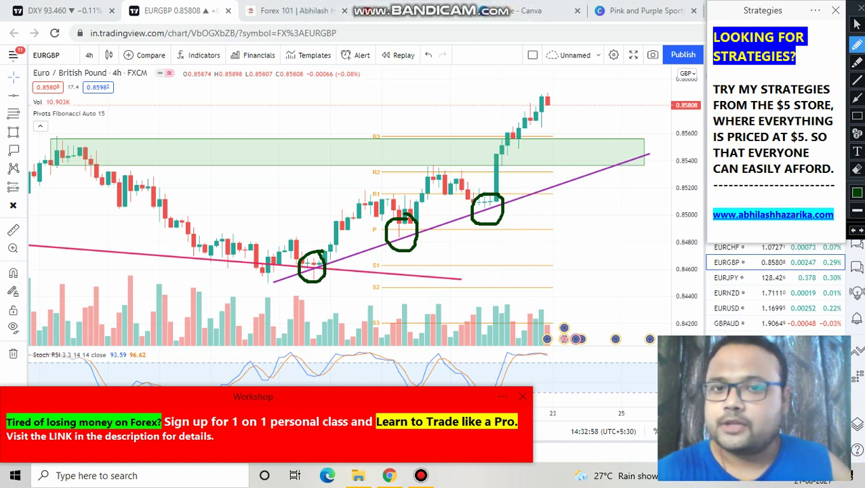
pyautogui.moveTo(116, 242)
pyautogui.mouseDown()
pyautogui.moveTo(143, 269)
pyautogui.moveTo(120, 270)
pyautogui.mouseUp()
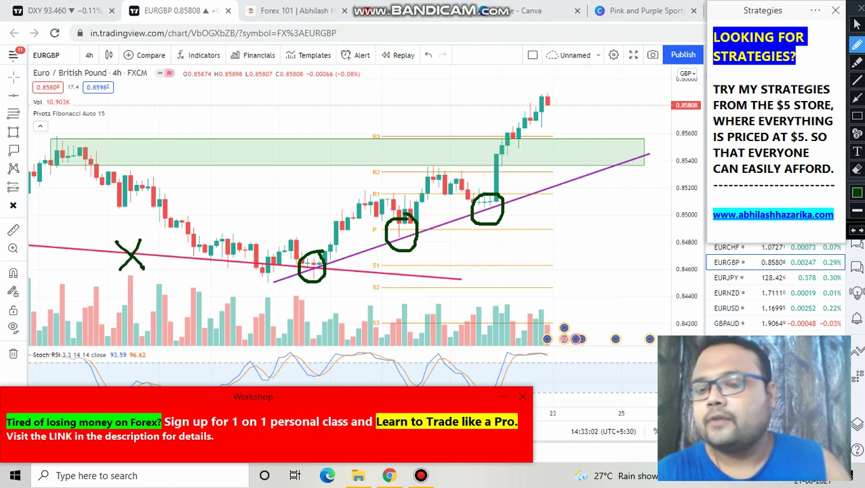
pyautogui.moveTo(447, 226)
pyautogui.mouseDown()
pyautogui.moveTo(463, 241)
pyautogui.moveTo(475, 223)
pyautogui.mouseUp()
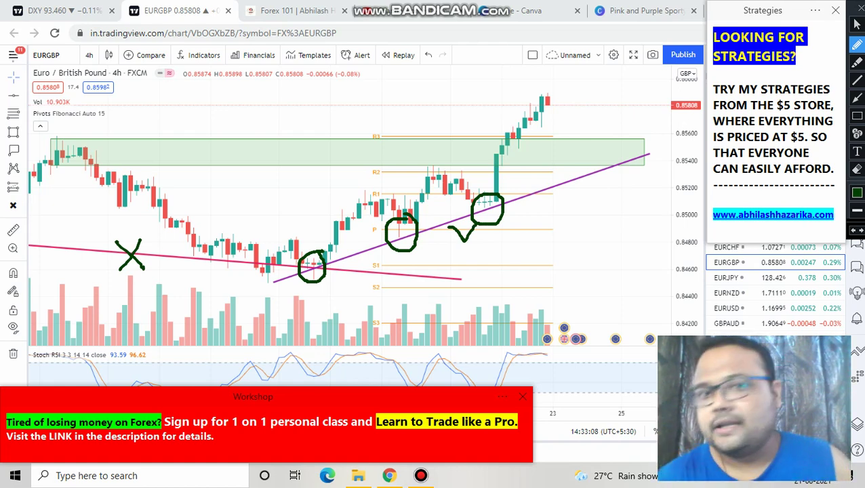
# Step: Write 'AOV' above the green zone and ring it
pyautogui.moveTo(223, 78)
pyautogui.mouseDown()
pyautogui.moveTo(195, 164)
pyautogui.moveTo(233, 136)
pyautogui.mouseUp()
pyautogui.moveTo(206, 120); pyautogui.dragTo(226, 116)
pyautogui.moveTo(266, 82)
pyautogui.mouseDown()
pyautogui.moveTo(266, 129)
pyautogui.moveTo(261, 80)
pyautogui.mouseUp()
pyautogui.moveTo(283, 83)
pyautogui.mouseDown()
pyautogui.moveTo(296, 112)
pyautogui.moveTo(313, 87)
pyautogui.mouseUp()
pyautogui.moveTo(274, 28)
pyautogui.mouseDown()
pyautogui.moveTo(241, 27)
pyautogui.moveTo(364, 87)
pyautogui.moveTo(288, 34)
pyautogui.mouseUp()
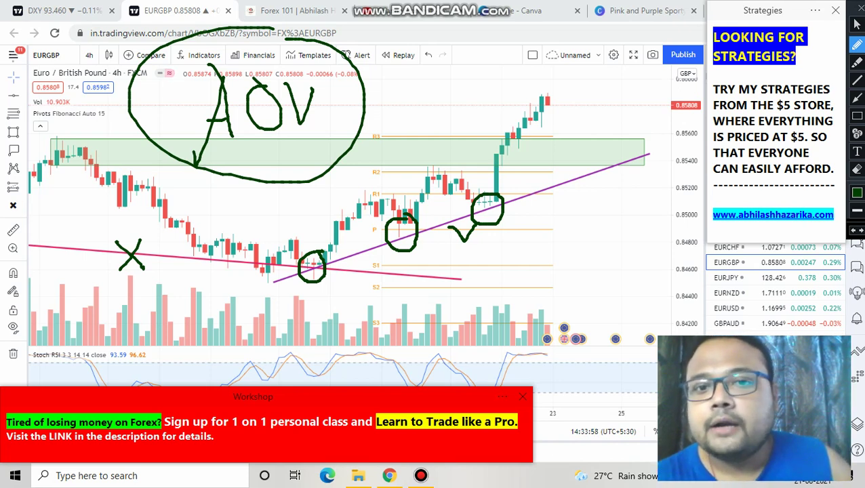
# Step: Trace the rising trendline to its right end, tick above the breakout, and draw a 1 at lower right
pyautogui.moveTo(526, 194); pyautogui.dragTo(648, 155)
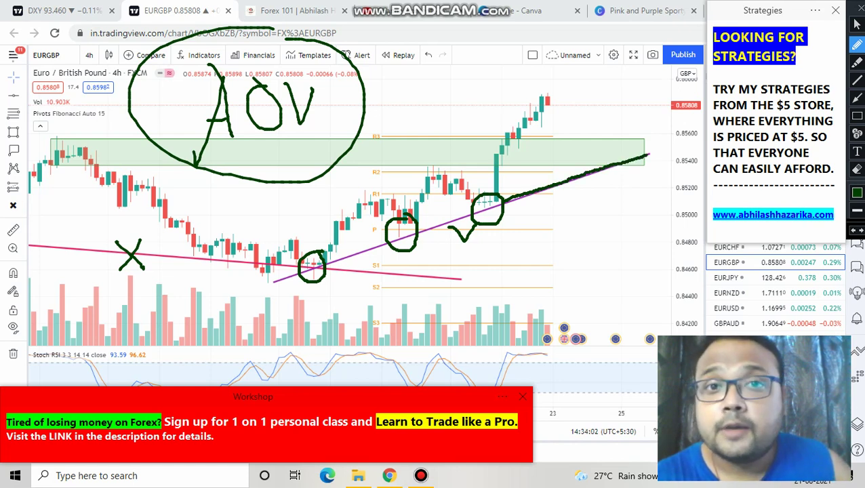
pyautogui.moveTo(564, 165)
pyautogui.mouseDown()
pyautogui.moveTo(576, 172)
pyautogui.moveTo(613, 138)
pyautogui.mouseUp()
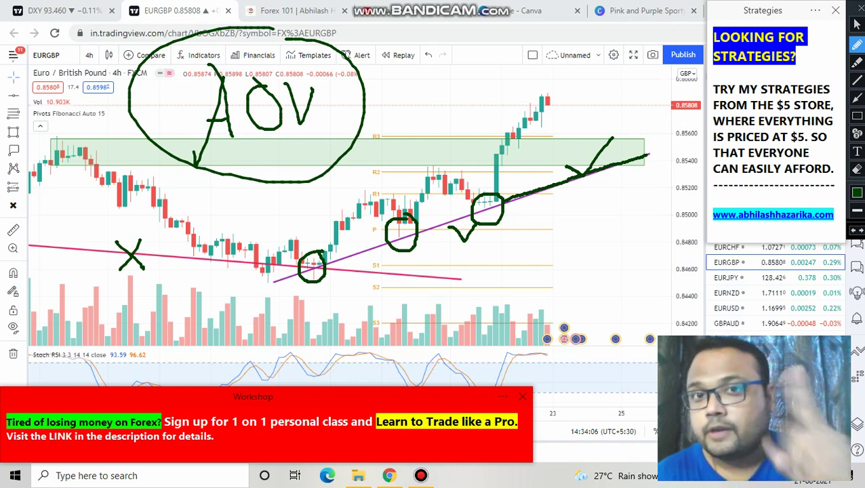
pyautogui.moveTo(593, 226)
pyautogui.mouseDown()
pyautogui.moveTo(595, 265)
pyautogui.moveTo(573, 266)
pyautogui.moveTo(623, 230)
pyautogui.moveTo(589, 214)
pyautogui.mouseUp()
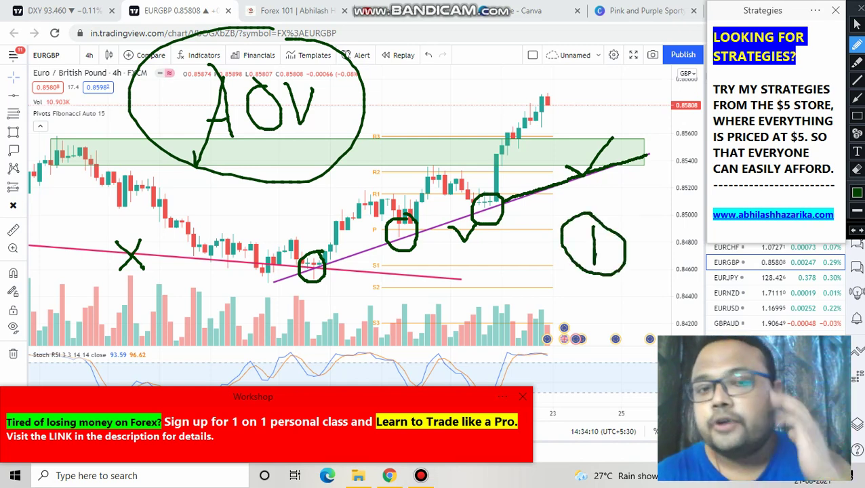